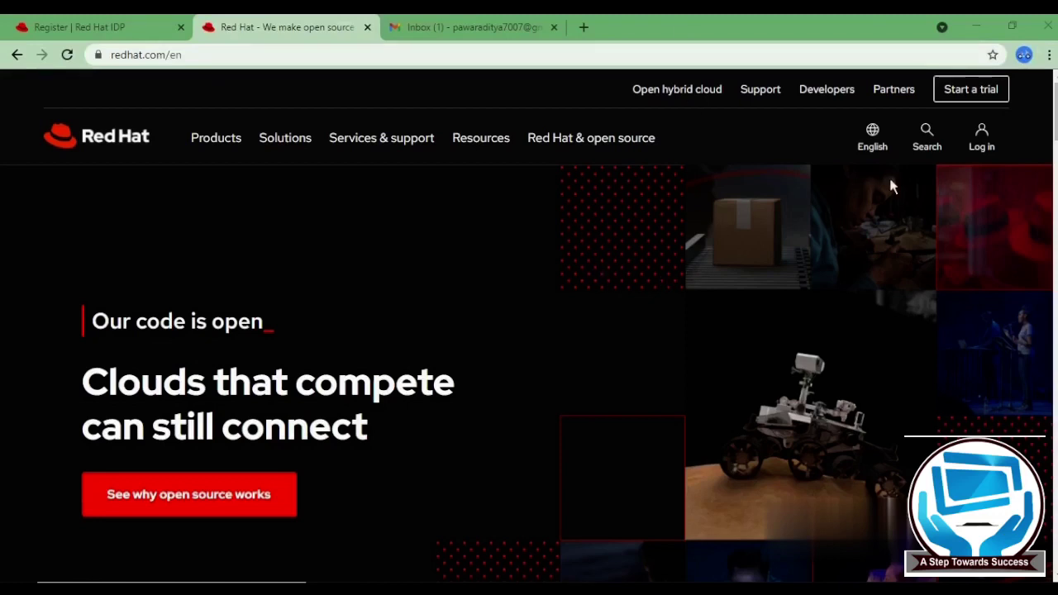
# - Open Register now from the login panel and scroll to the Account type and Login information sections
pyautogui.click(983, 149)
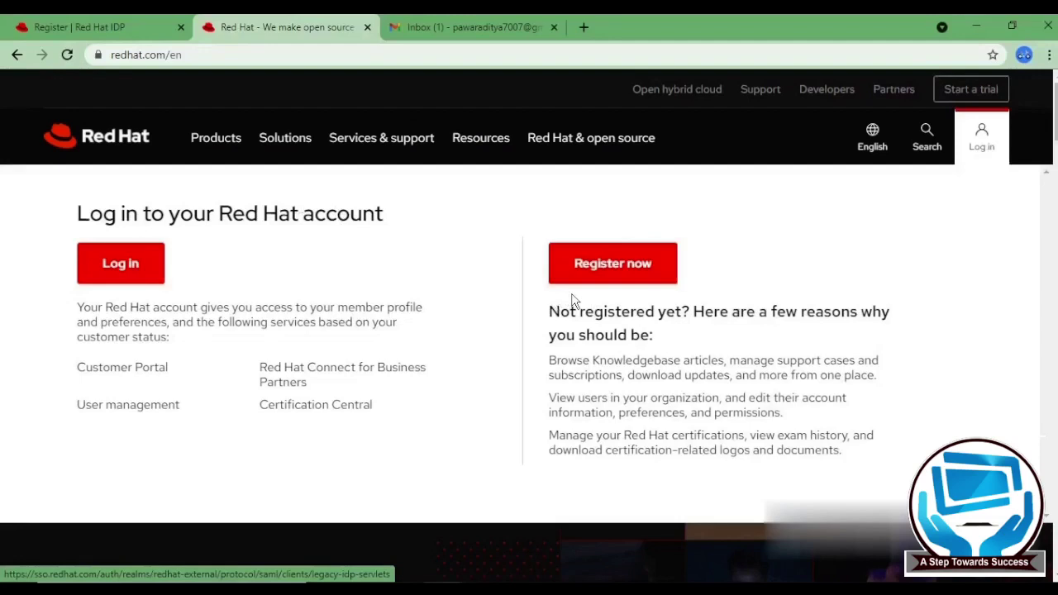
pyautogui.click(616, 272)
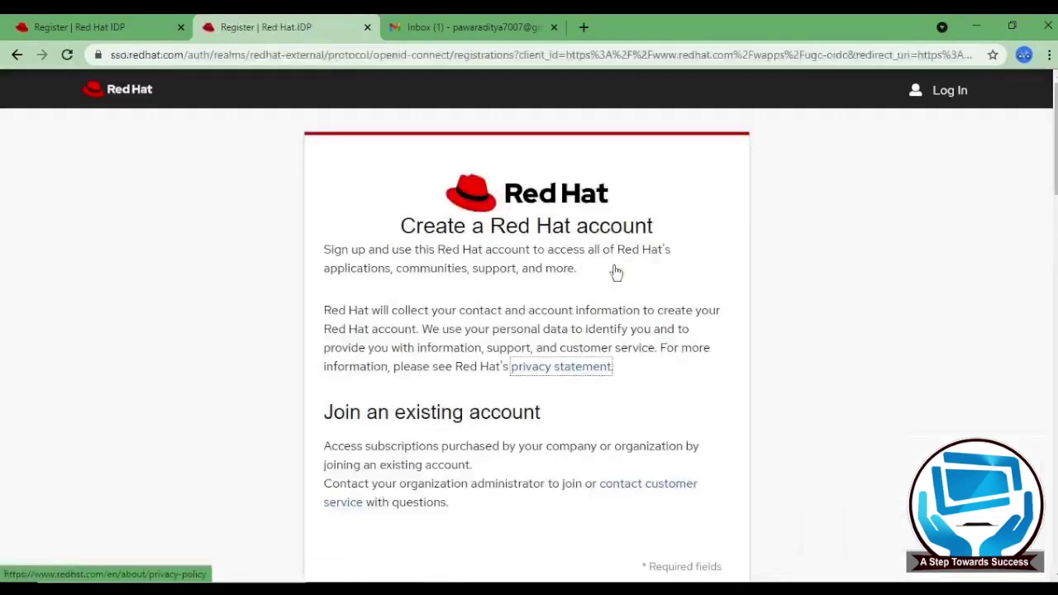
pyautogui.scroll(-5, 616, 273)
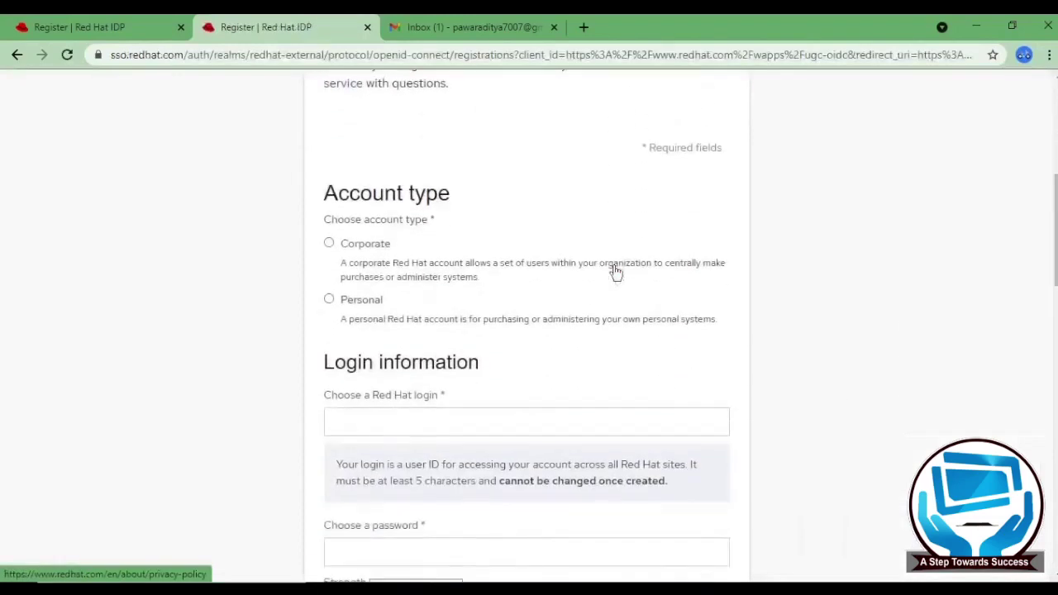
pyautogui.scroll(-1, 616, 273)
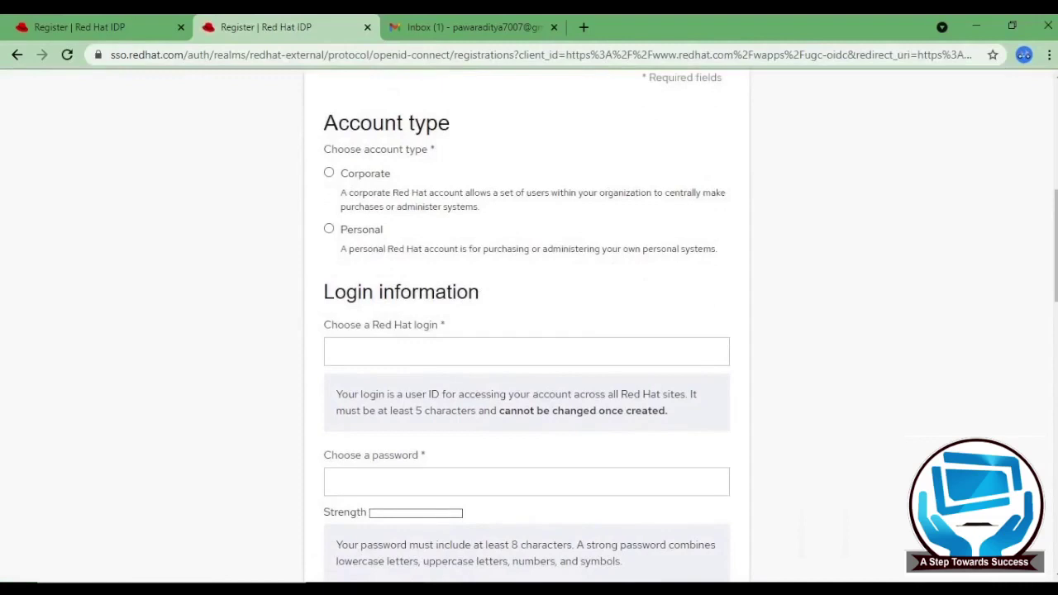
# - Return to the partly filled registration tab and review its account type, login, password and name fields
pyautogui.click(99, 27)
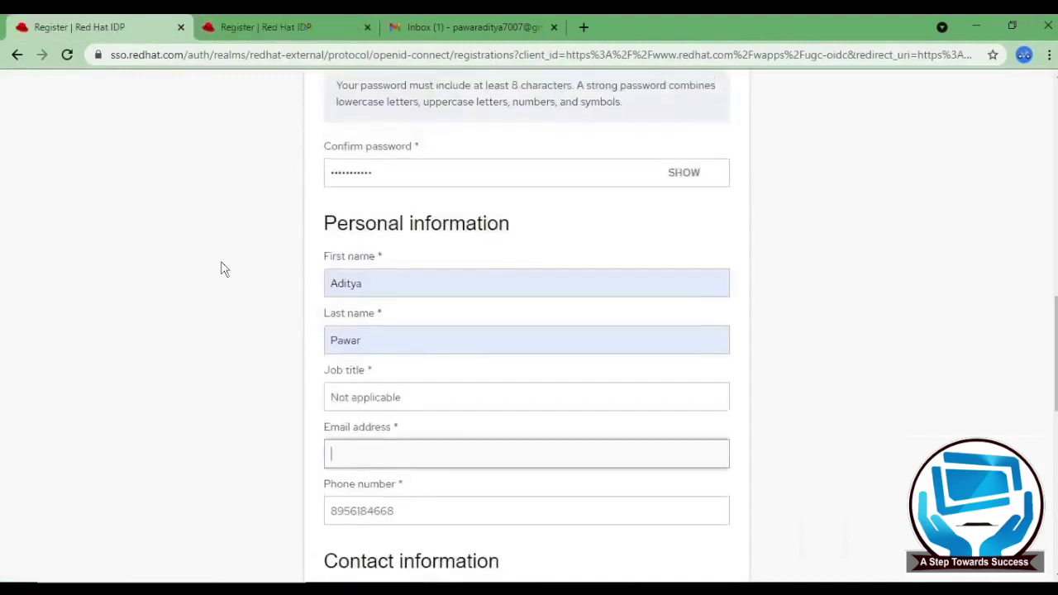
pyautogui.scroll(5, 222, 269)
pyautogui.scroll(3, 221, 269)
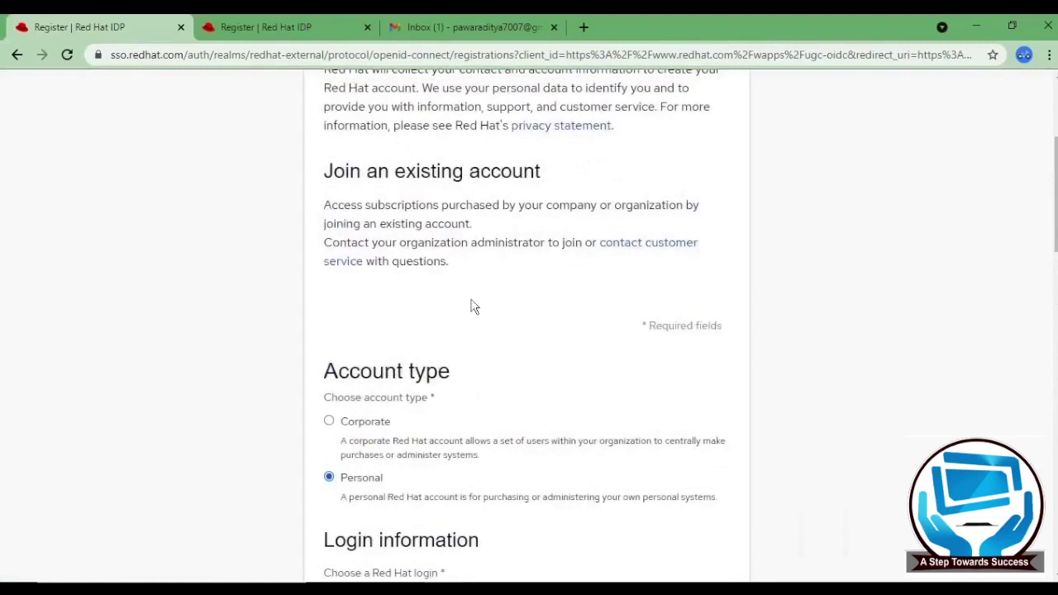
pyautogui.scroll(-2, 473, 306)
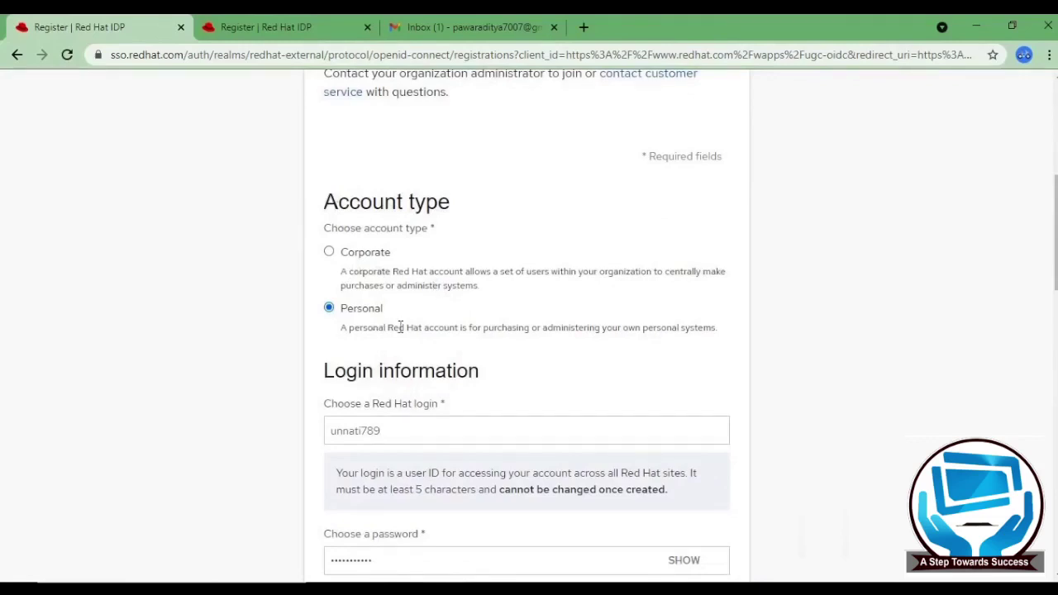
pyautogui.scroll(-1, 437, 420)
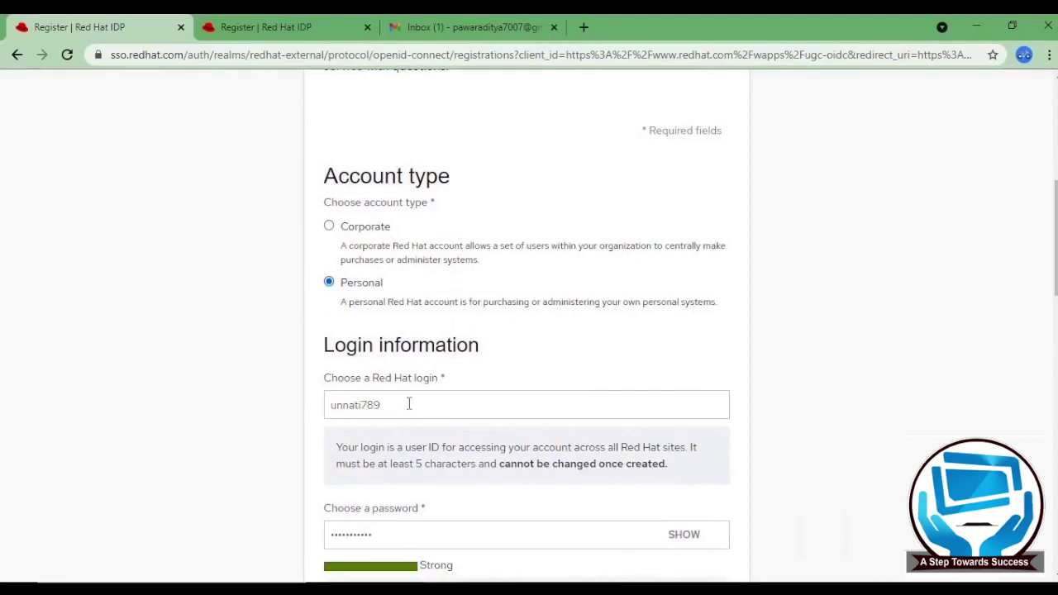
pyautogui.scroll(-2, 409, 403)
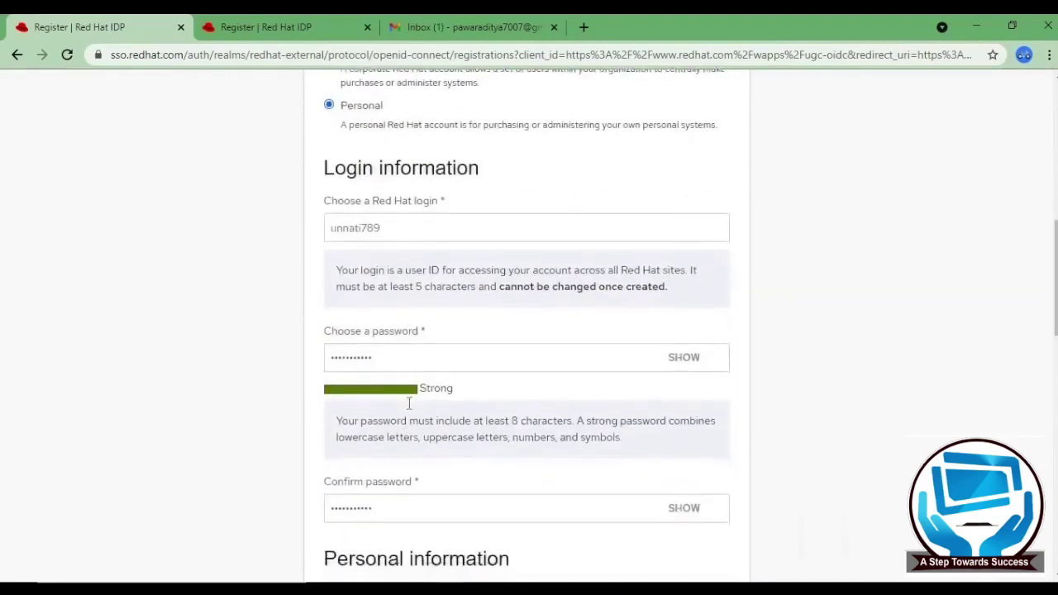
pyautogui.scroll(-3, 444, 337)
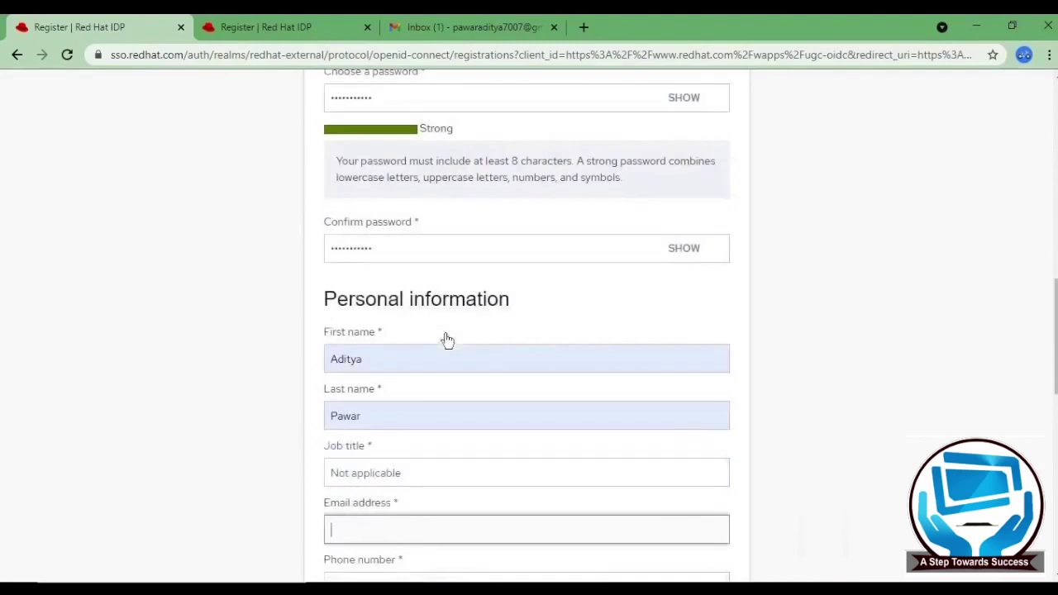
pyautogui.scroll(-3, 445, 340)
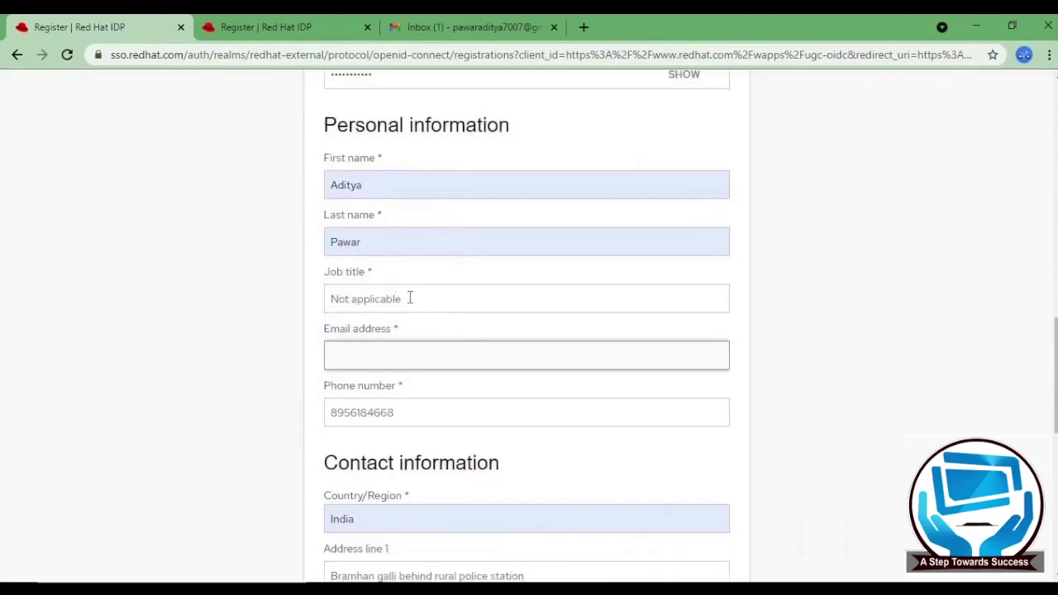
# - Enter the account's Gmail address in the empty email field
pyautogui.click(384, 352)
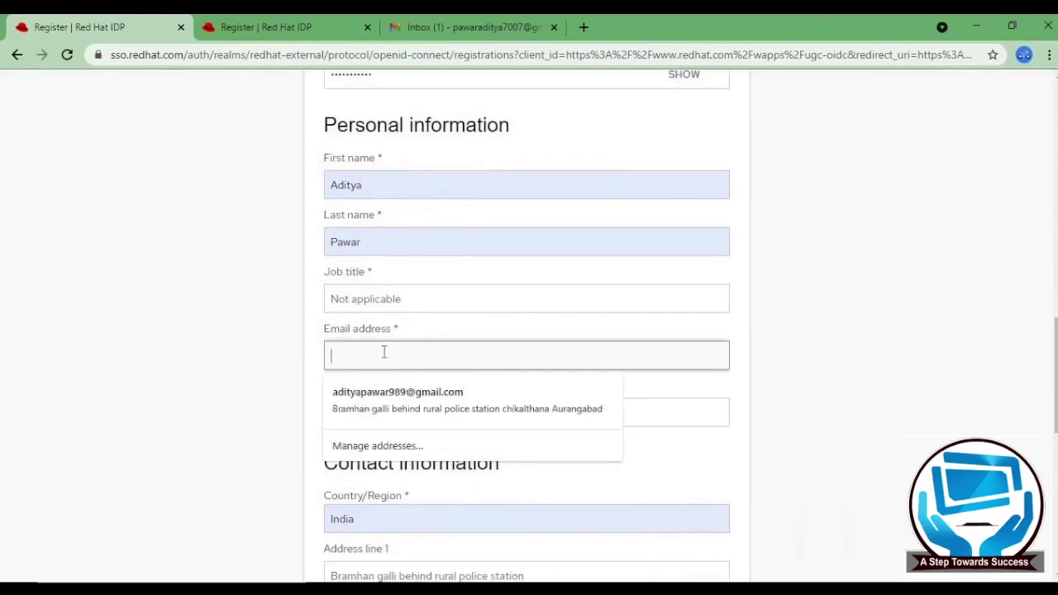
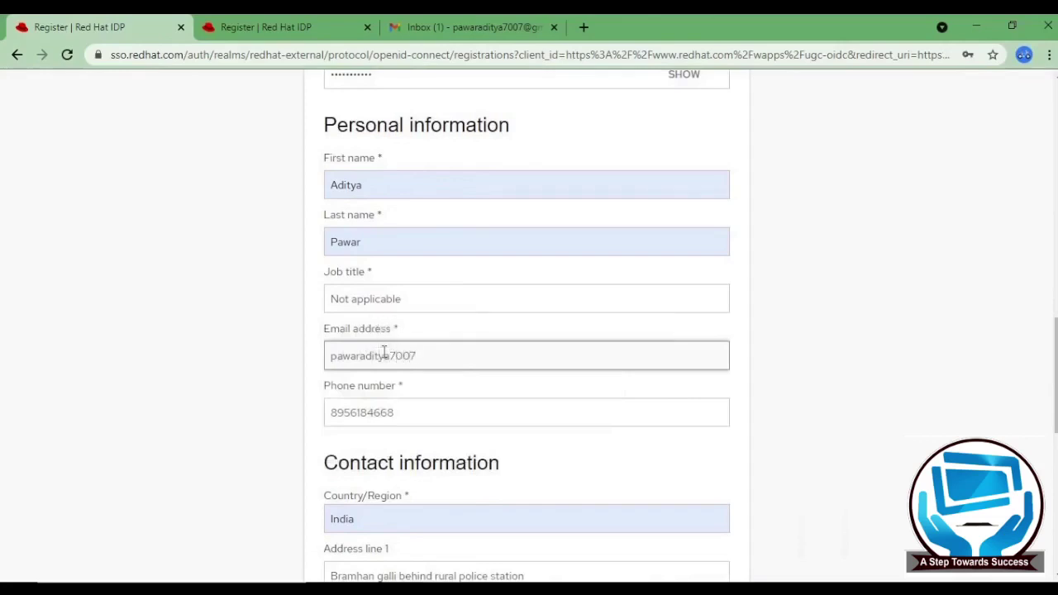
pyautogui.scroll(-2, 383, 351)
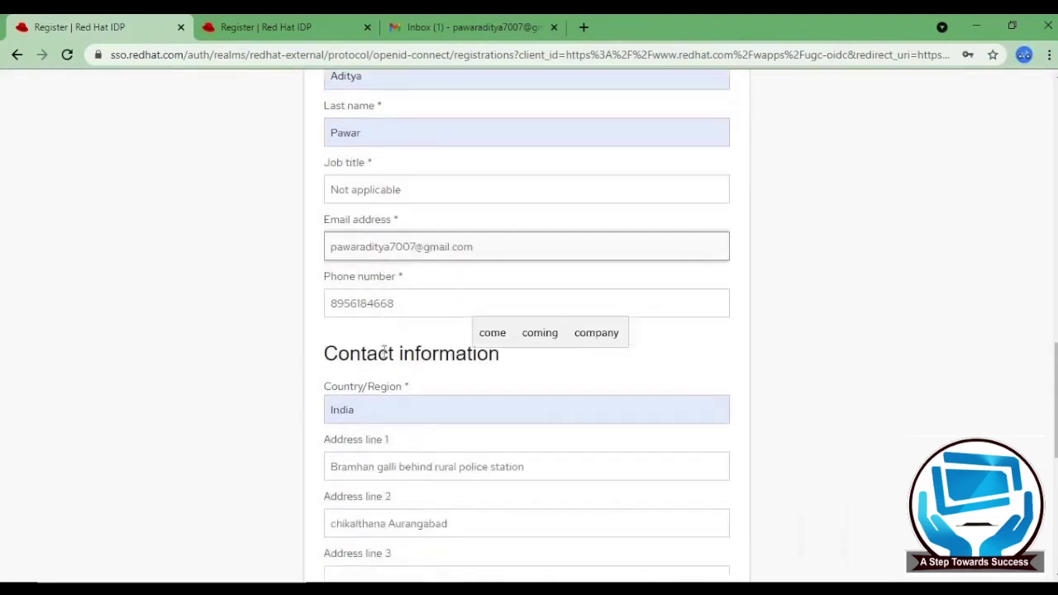
# - Dismiss the phone number autofill suggestions and scroll down past the Maharashtra state field
pyautogui.doubleClick(395, 304)
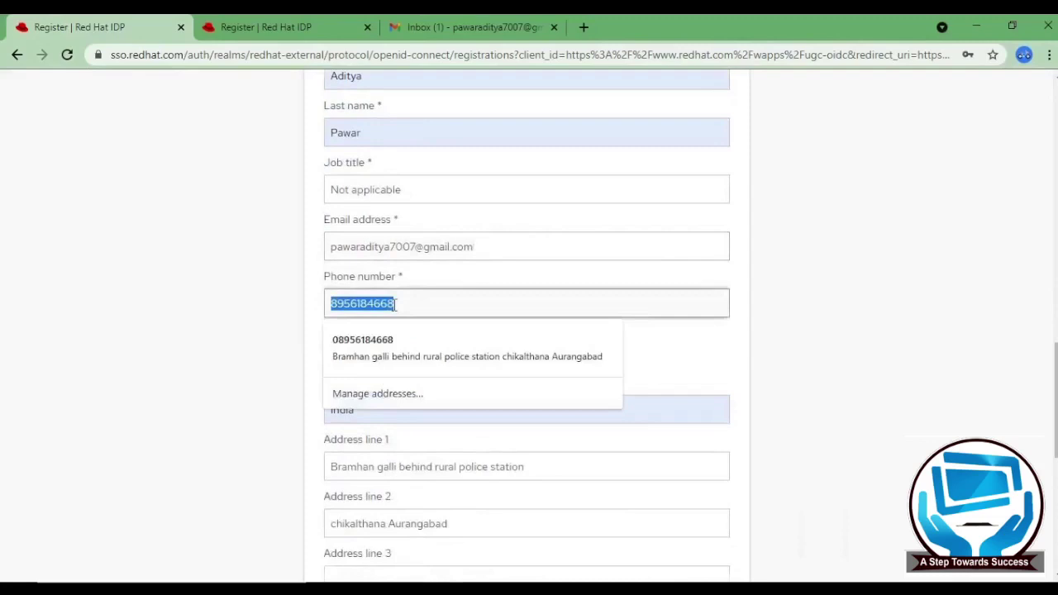
pyautogui.click(395, 304)
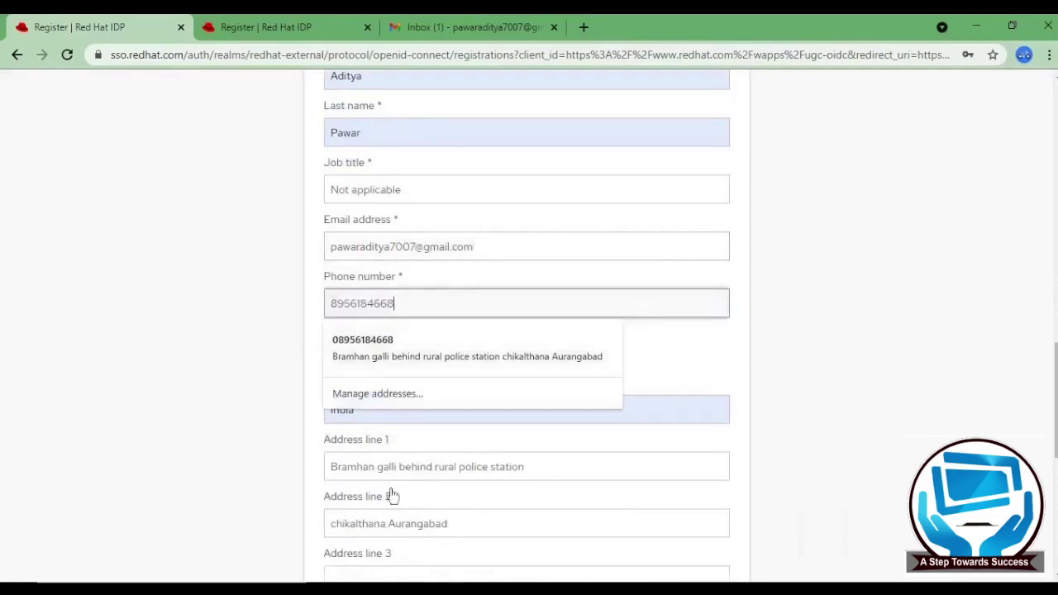
pyautogui.scroll(-1, 392, 496)
pyautogui.scroll(-3, 278, 366)
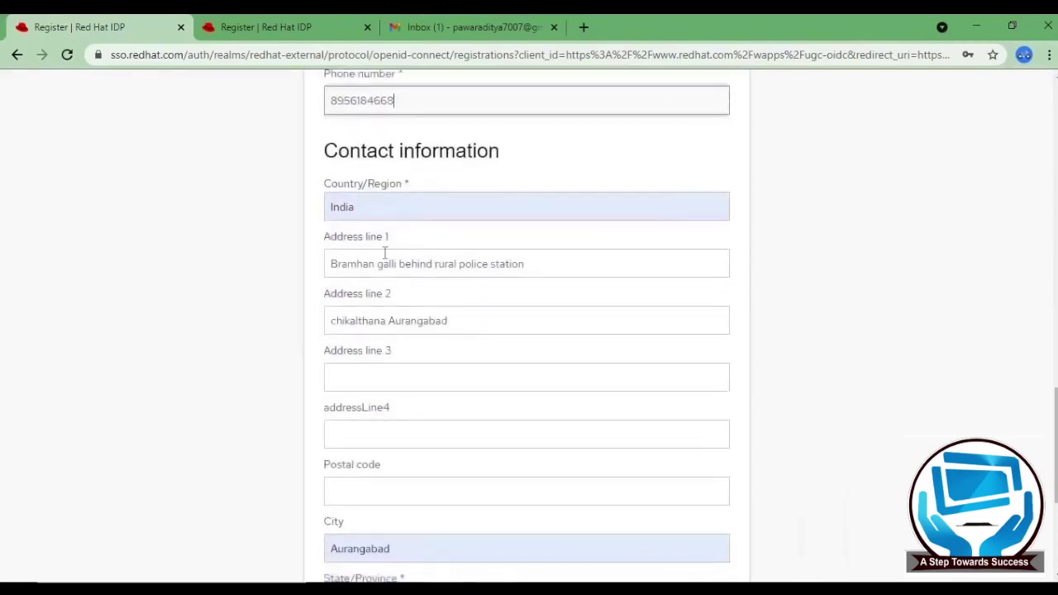
pyautogui.scroll(-2, 385, 252)
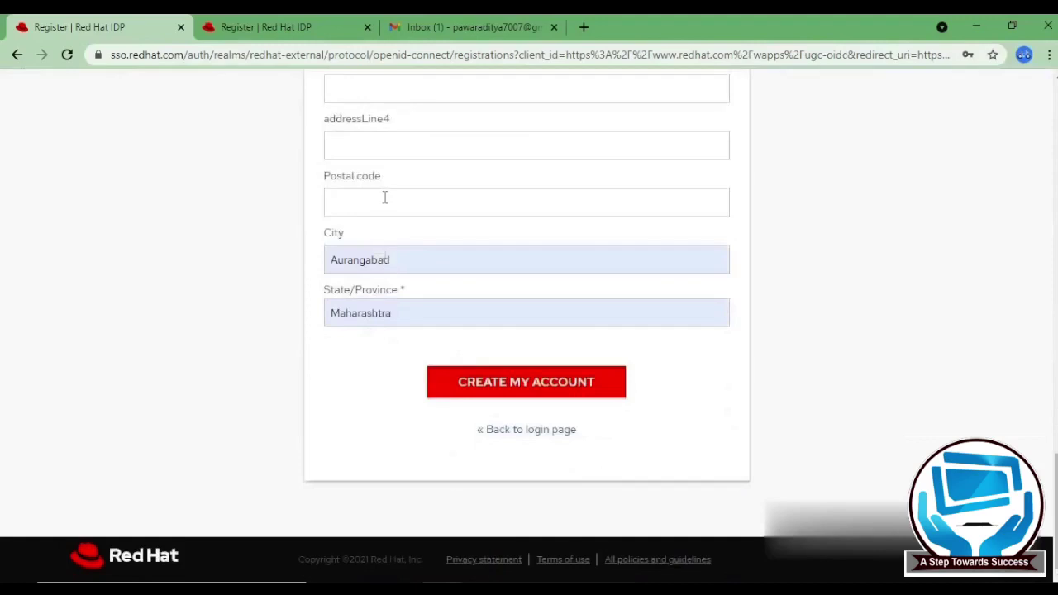
# - Submit with CREATE MY ACCOUNT, close the duplicate Register tab and switch to Gmail
pyautogui.click(525, 388)
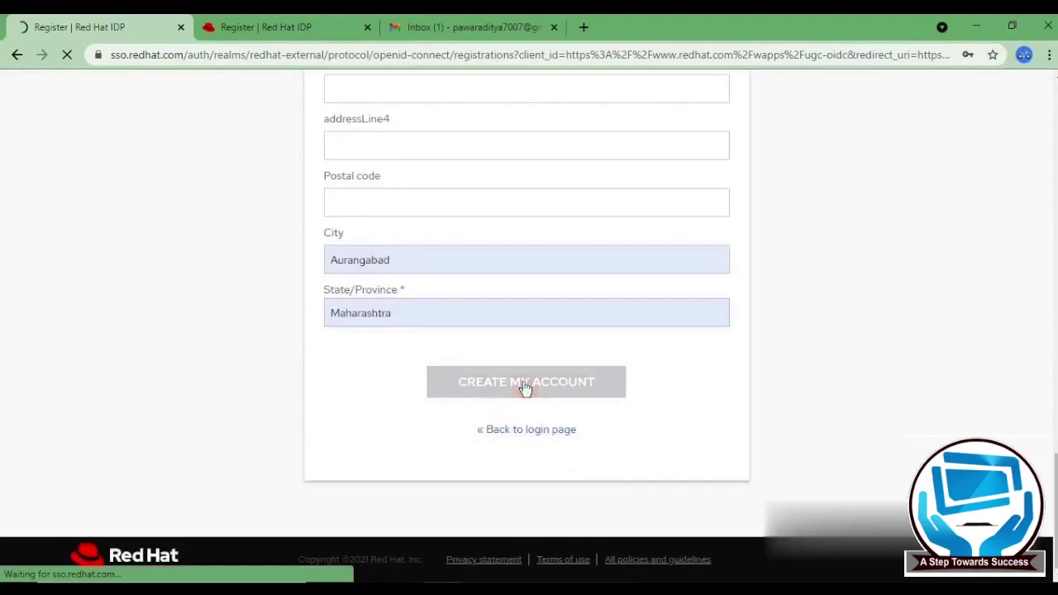
pyautogui.click(368, 27)
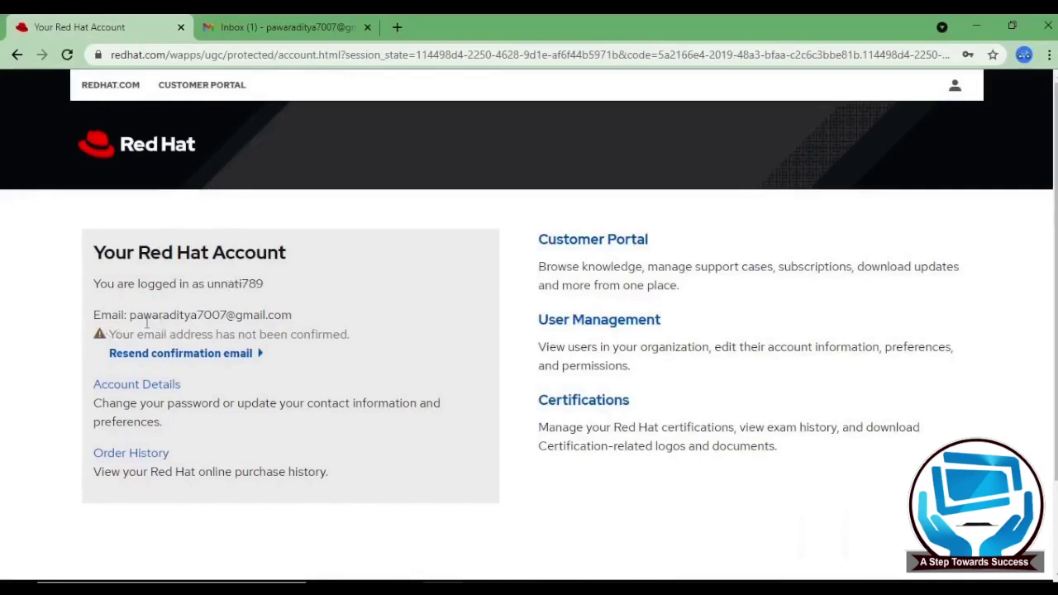
pyautogui.hotkey('ctrl', 'Tab')
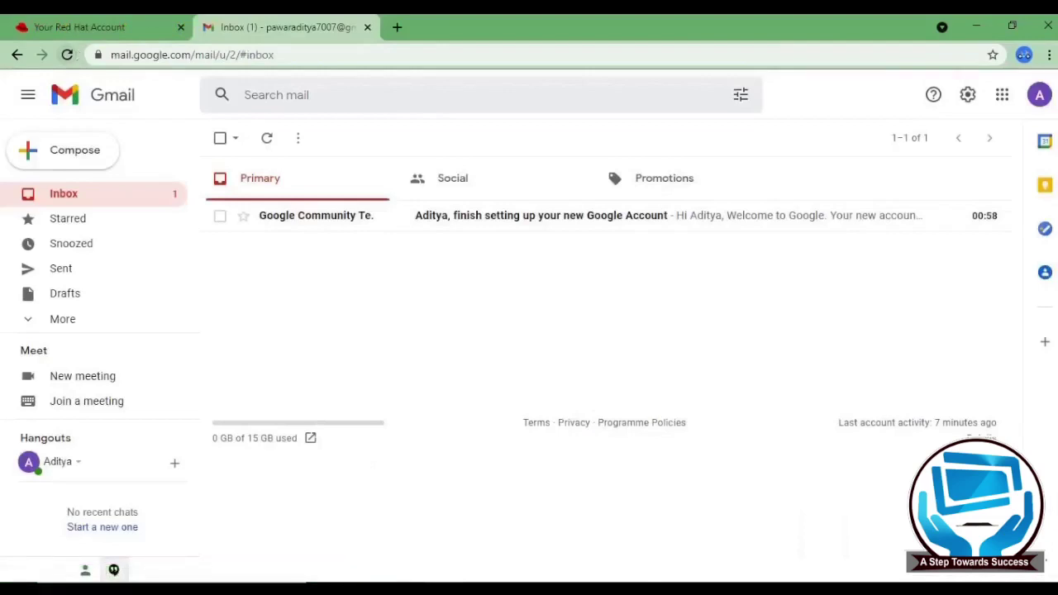
# - Resend the Red Hat confirmation email, then refresh Gmail and open the Red Hat Login Email Verification message
pyautogui.click(83, 26)
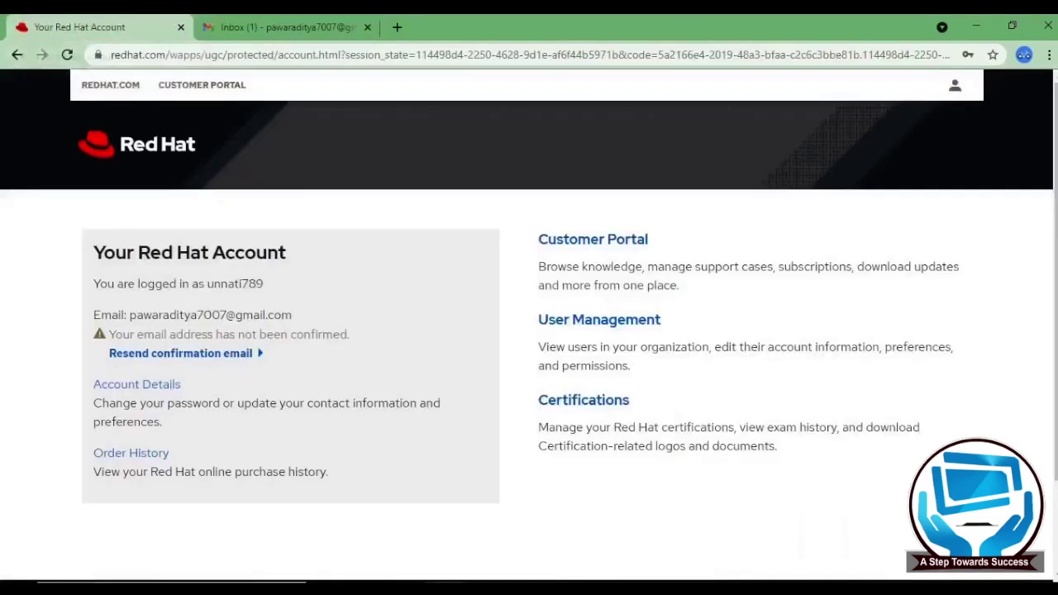
pyautogui.click(252, 364)
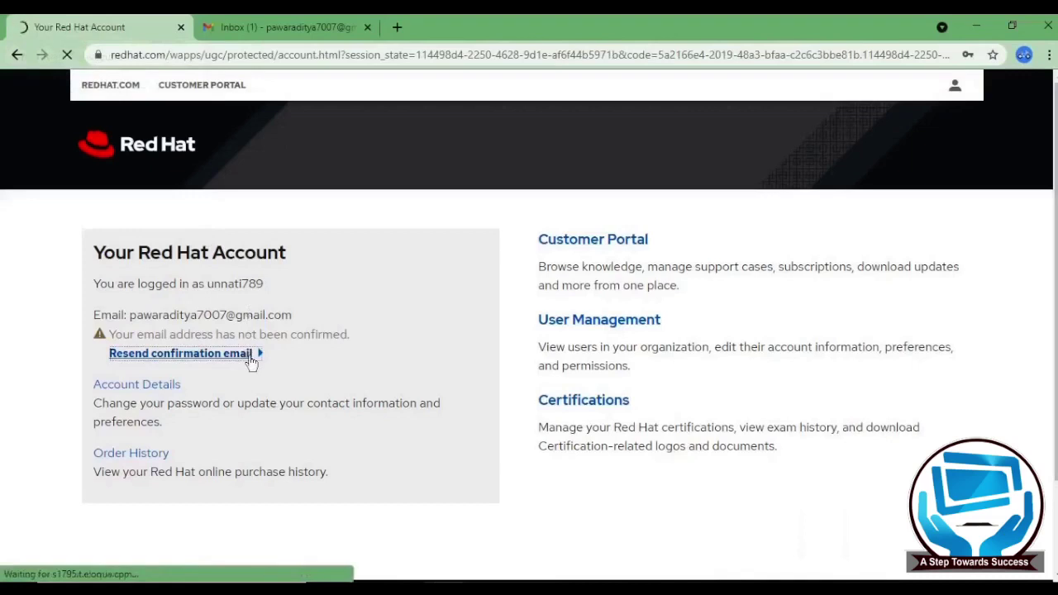
pyautogui.click(289, 27)
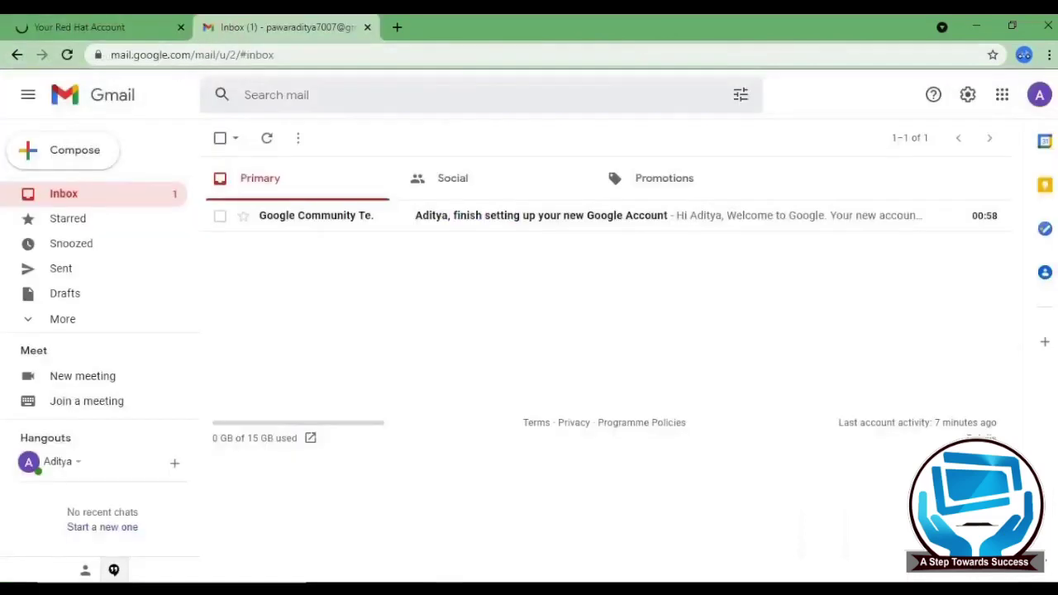
pyautogui.click(264, 137)
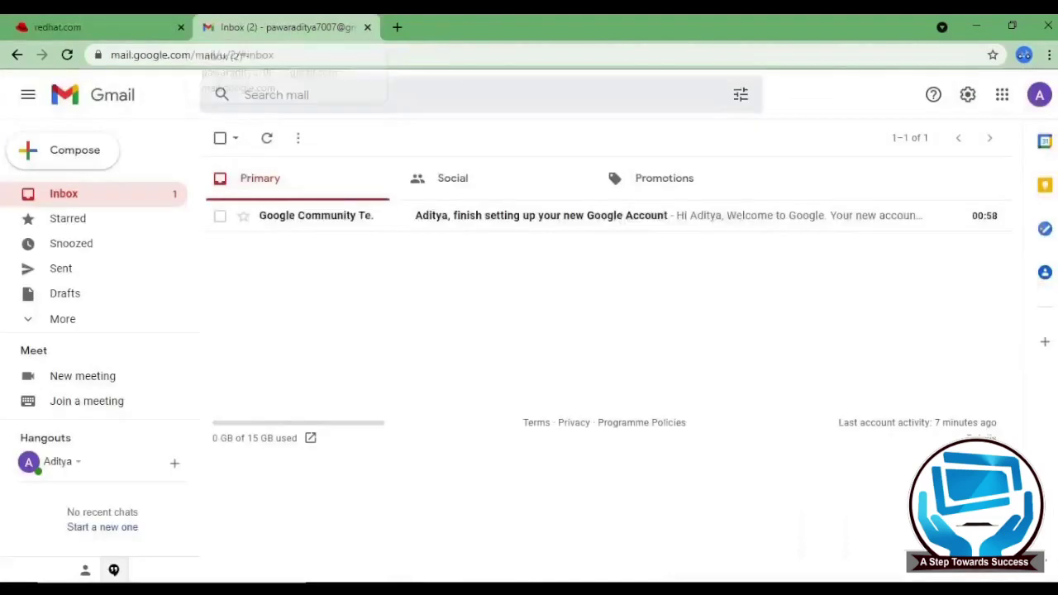
pyautogui.click(267, 138)
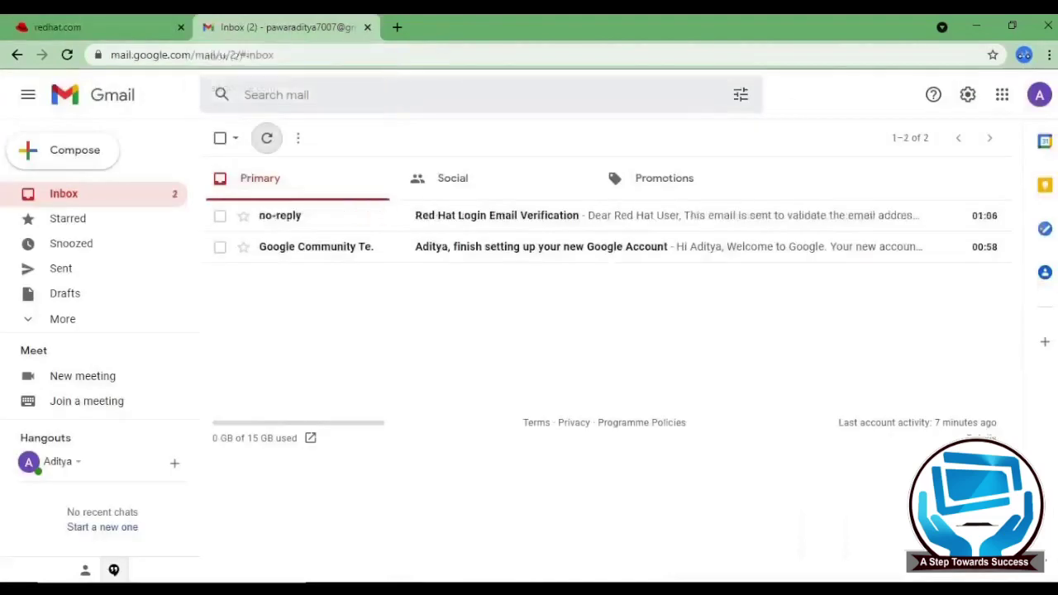
pyautogui.click(484, 213)
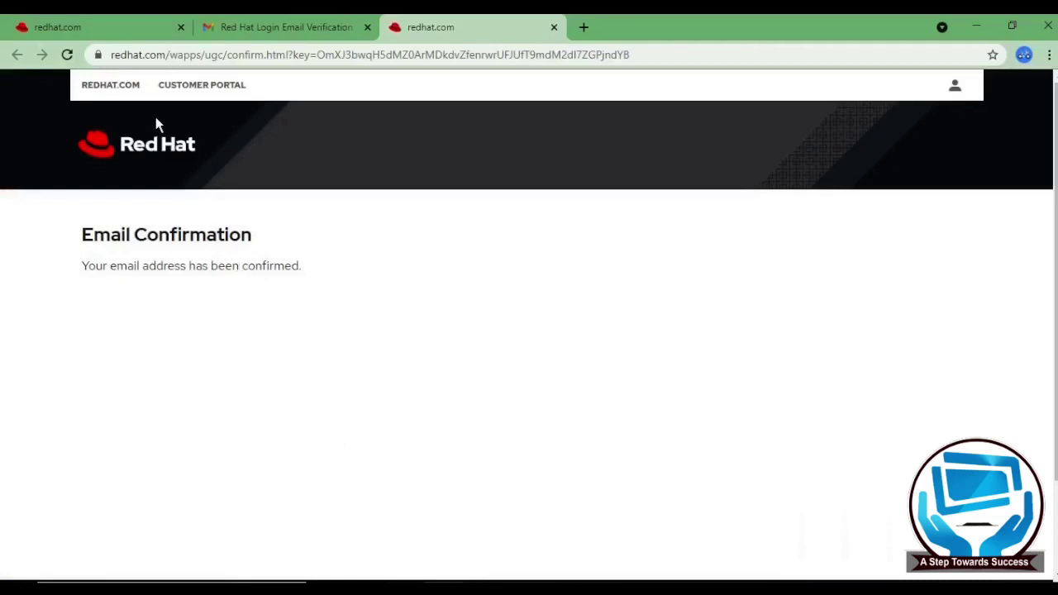
# - Go to the redhat.com home page and check the signed-in account in the Account menu
pyautogui.click(152, 147)
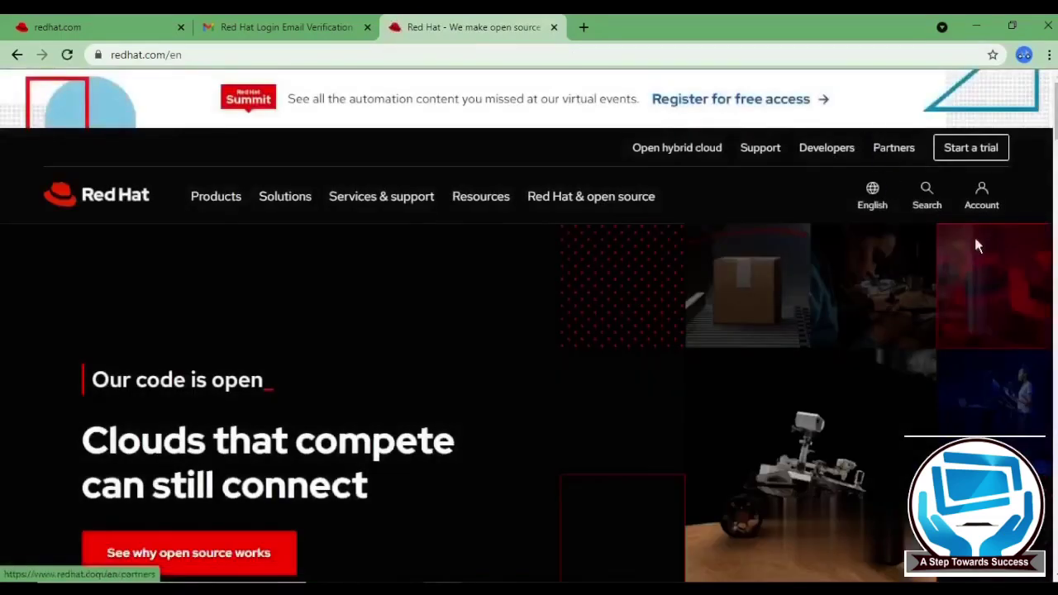
pyautogui.click(988, 213)
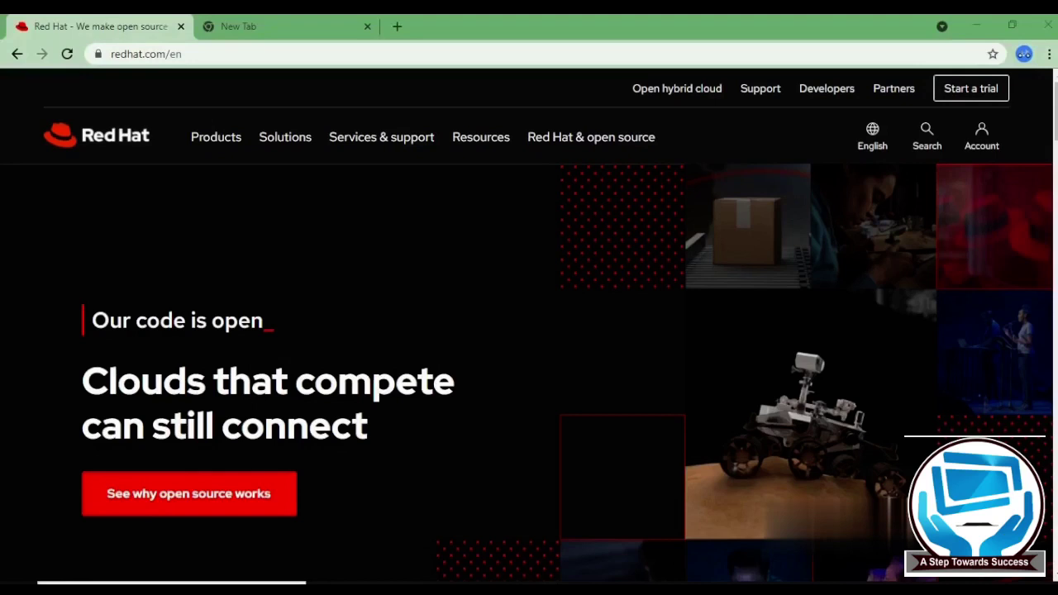
# - Check the signed-in login, then open Customer Portal from the Services & support menu
pyautogui.click(982, 137)
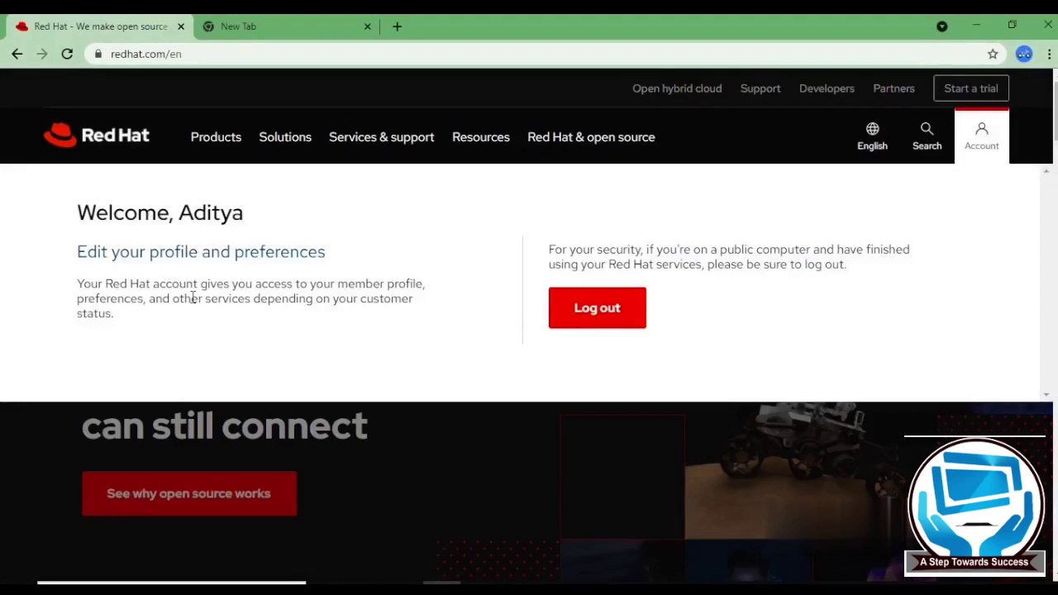
pyautogui.click(369, 157)
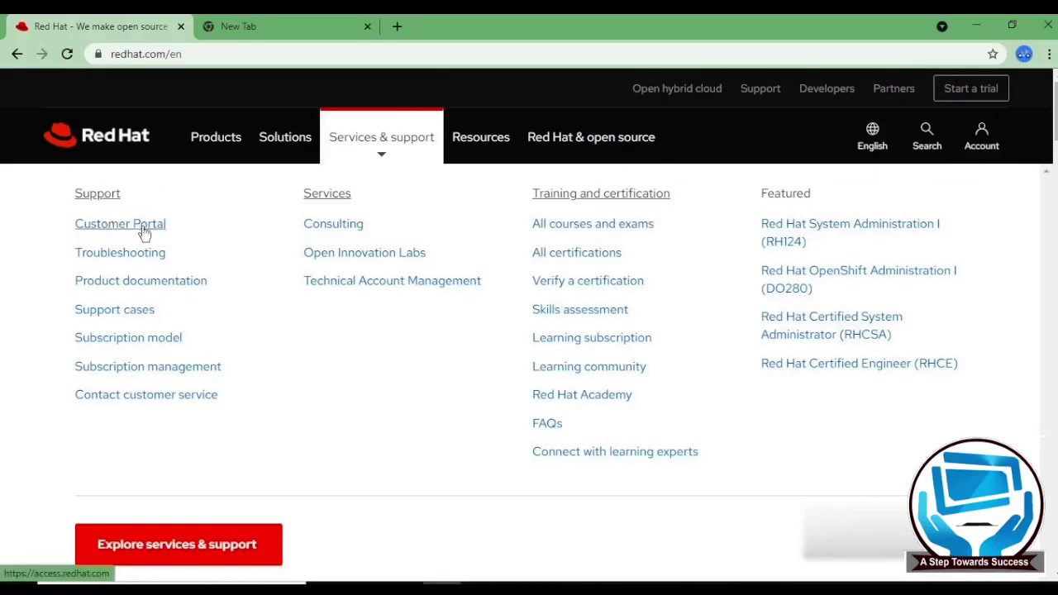
pyautogui.click(103, 234)
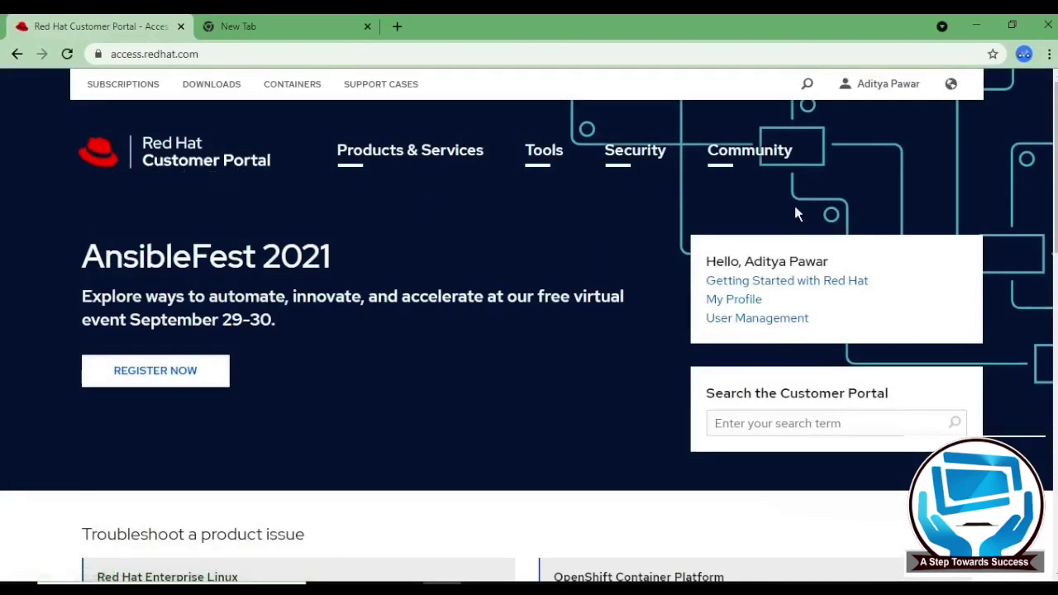
# - Open Account Details from the account name menu and scroll through the personal information
pyautogui.click(871, 99)
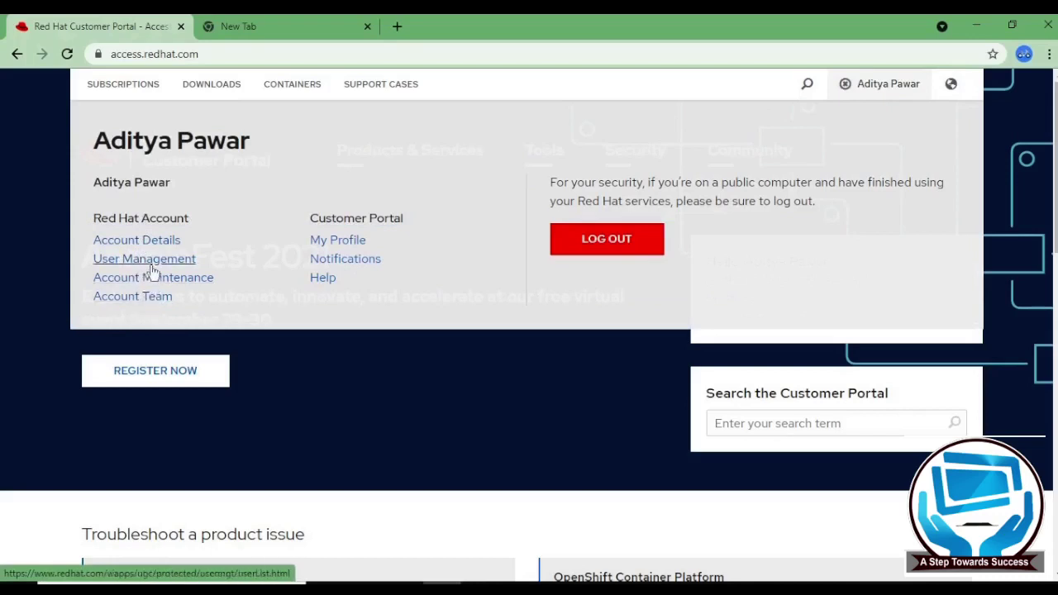
pyautogui.click(135, 246)
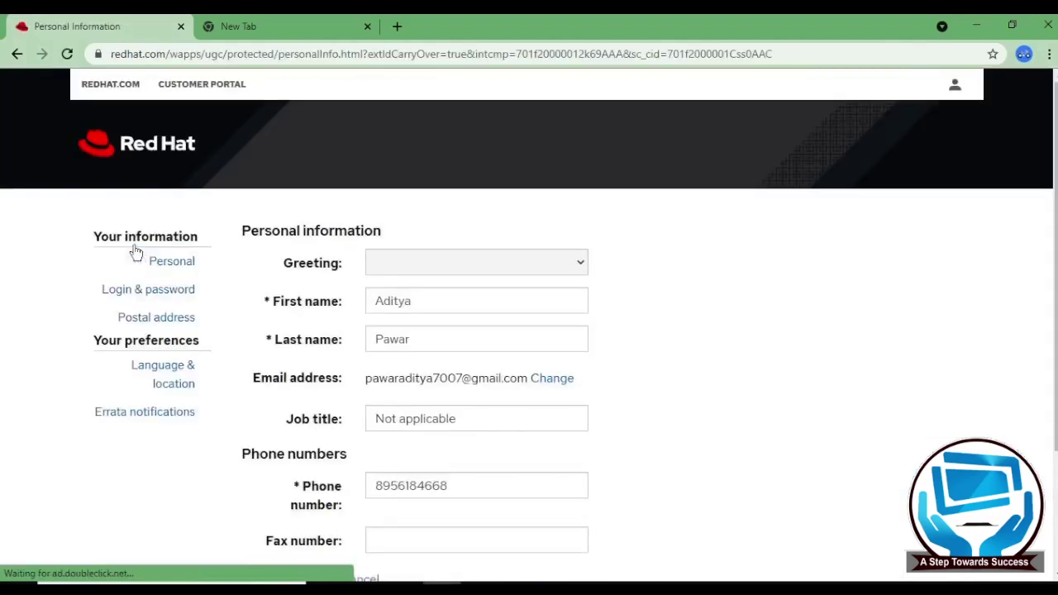
pyautogui.scroll(-1, 306, 306)
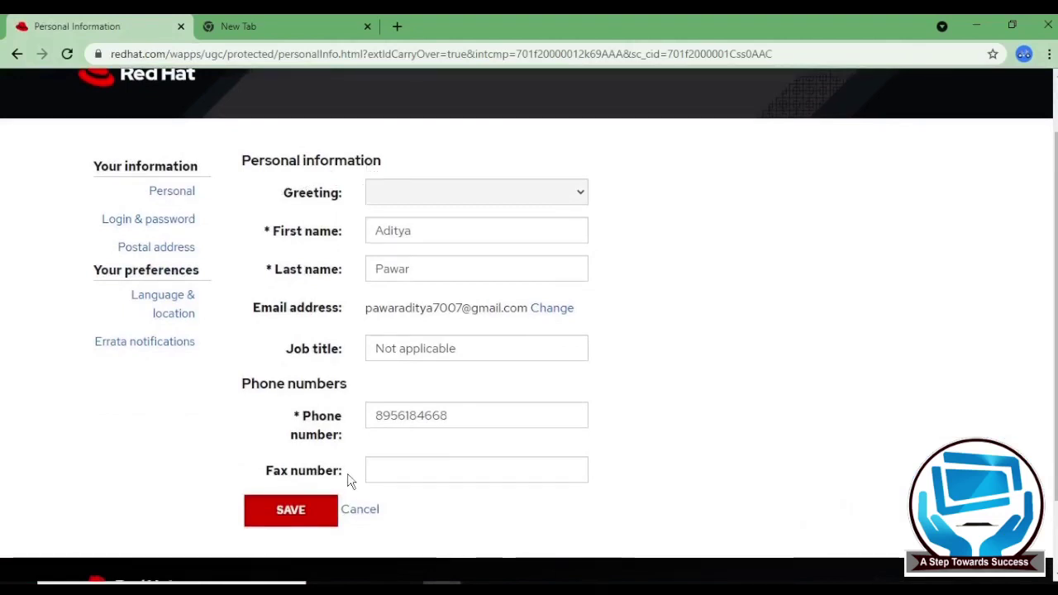
# - Review the Red Hat login on the Login & password page, then return to the redhat.com home page
pyautogui.click(175, 219)
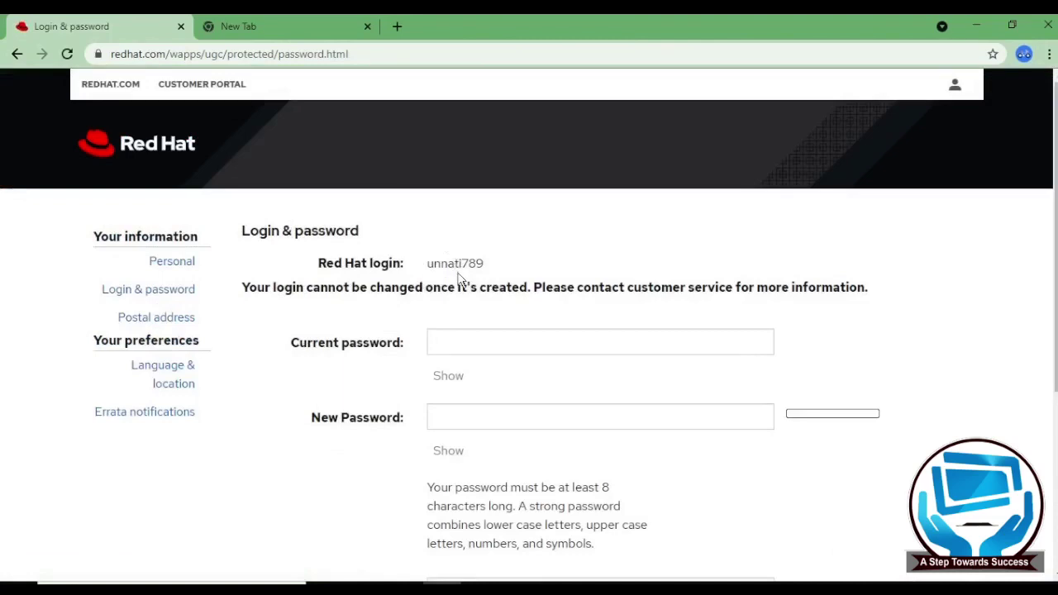
pyautogui.scroll(-1, 457, 279)
pyautogui.scroll(1, 456, 273)
pyautogui.click(168, 143)
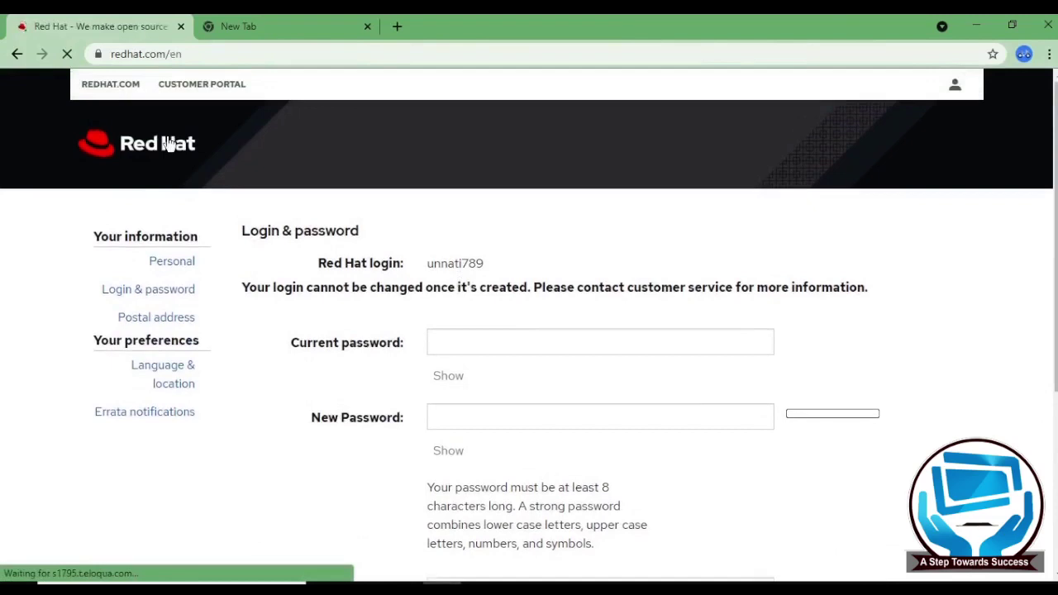